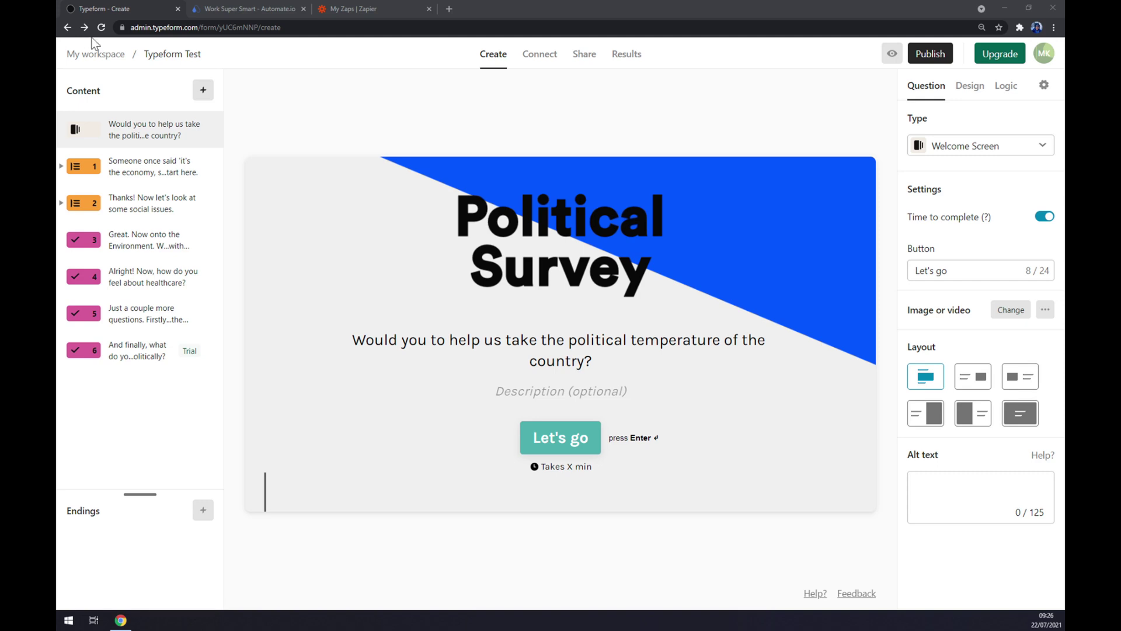
Filter the Typeform Test form's integrations list down to Notion.
click(330, 44)
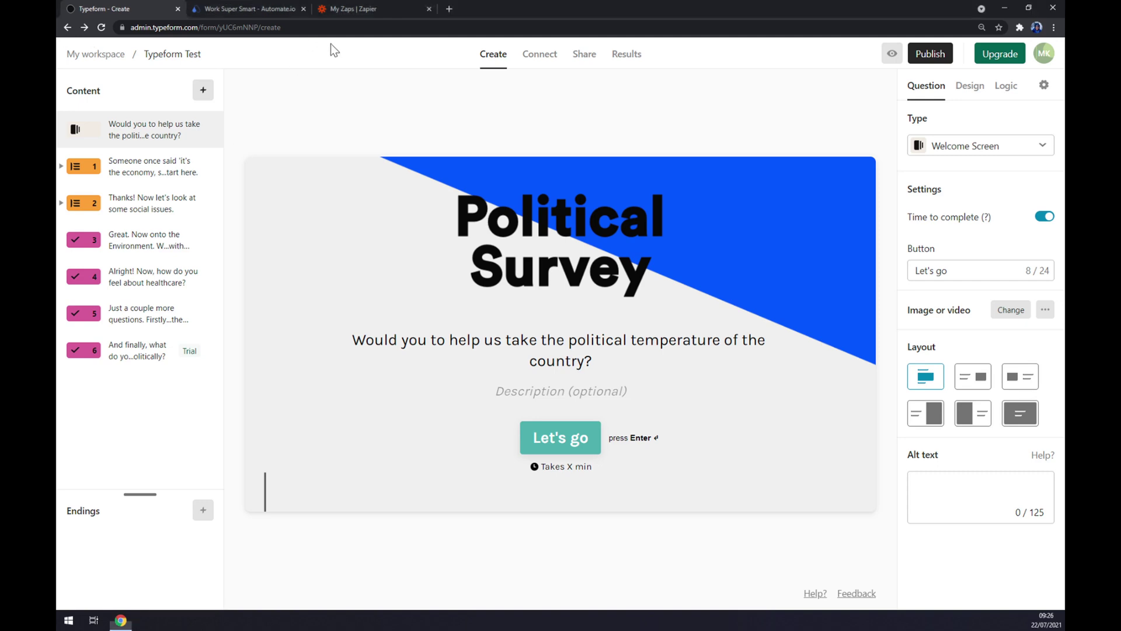
click(539, 54)
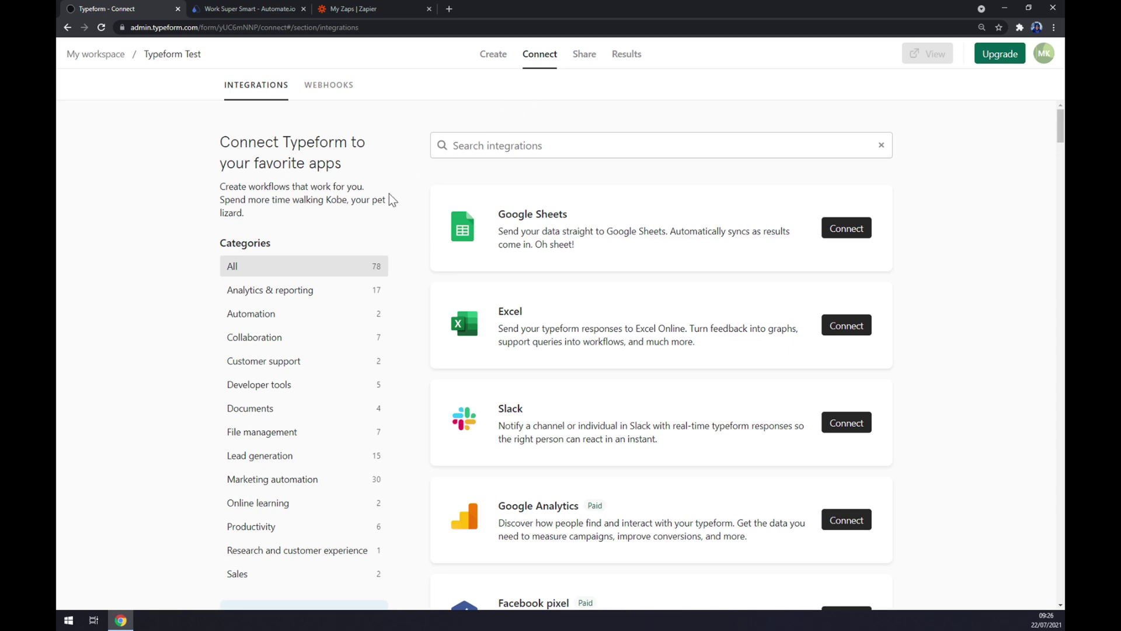
click(482, 147)
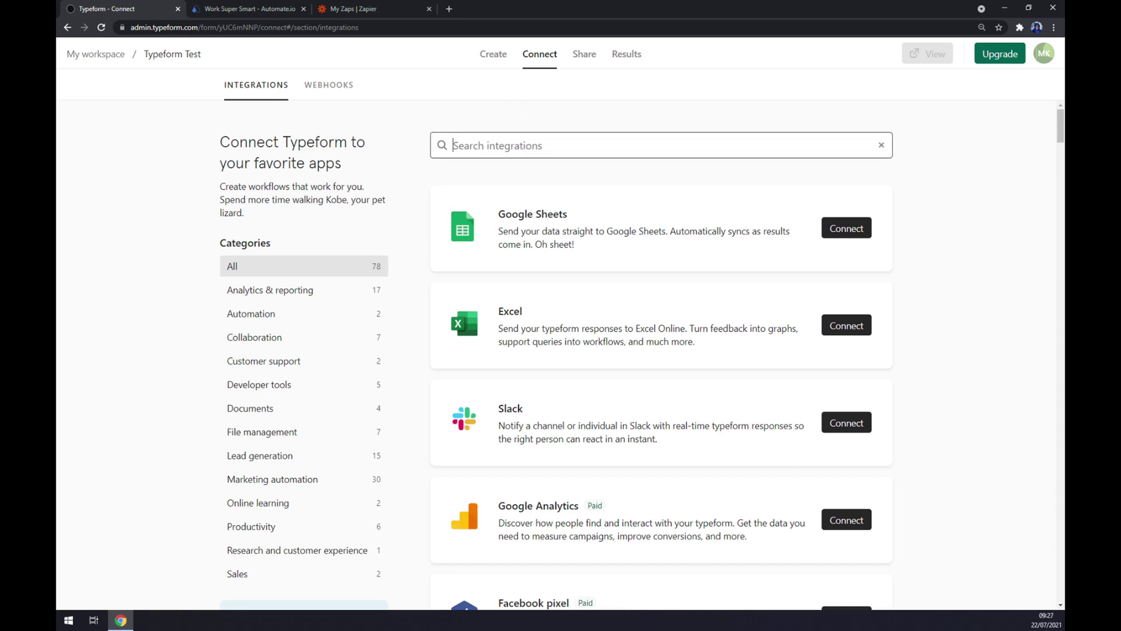
text(noti)
text(on)
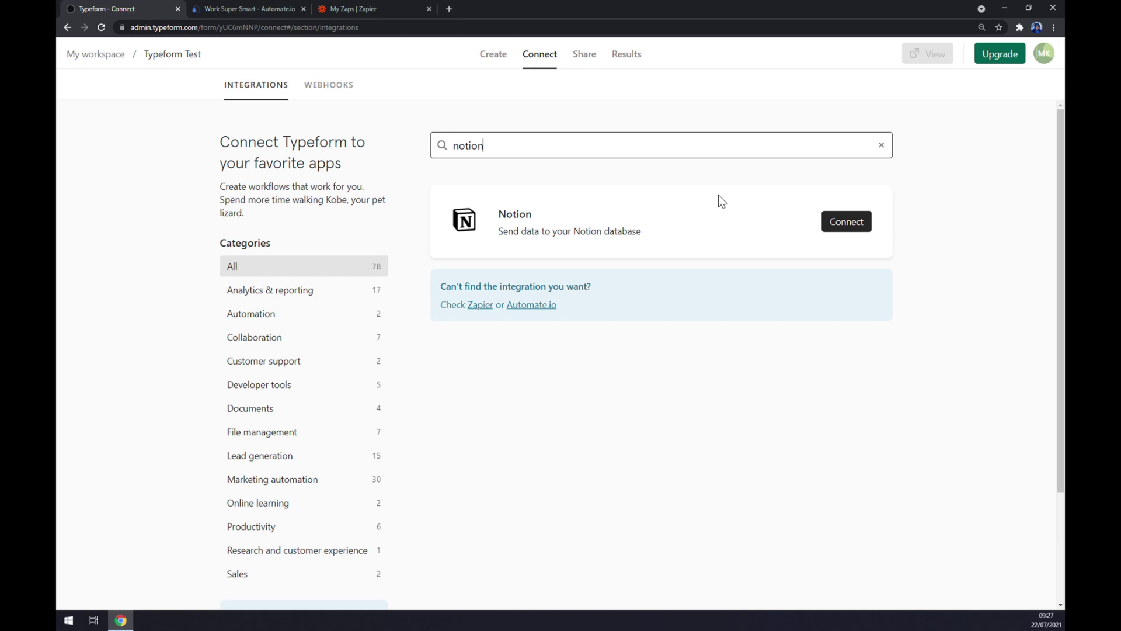
On automate.io, search the full app list for 'type' and open the Typeform integrations page.
click(203, 6)
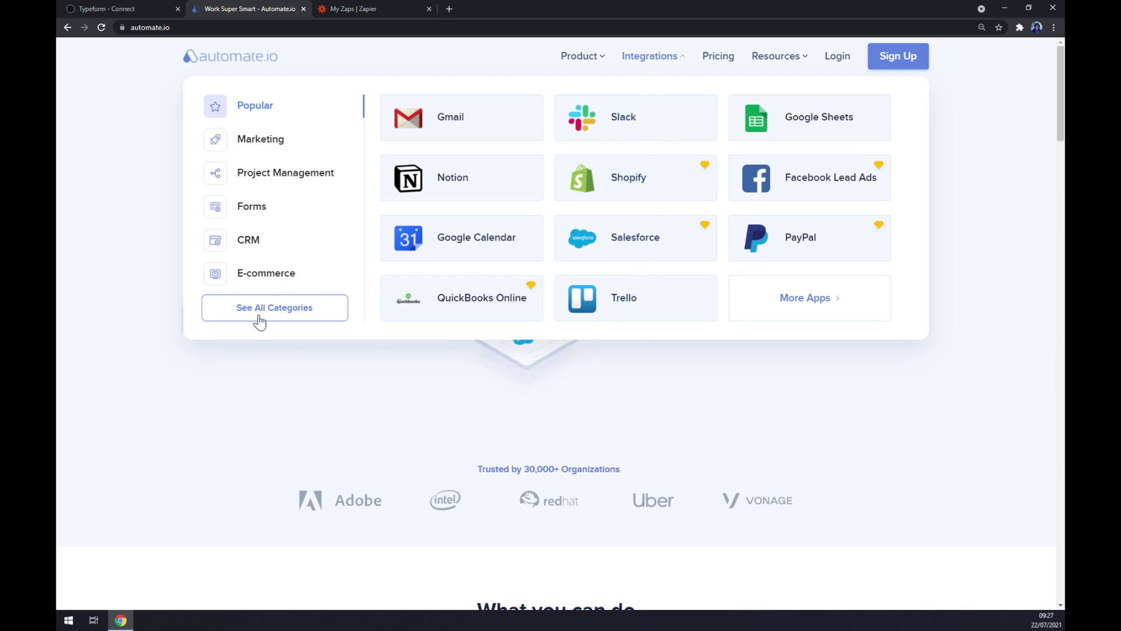
click(291, 315)
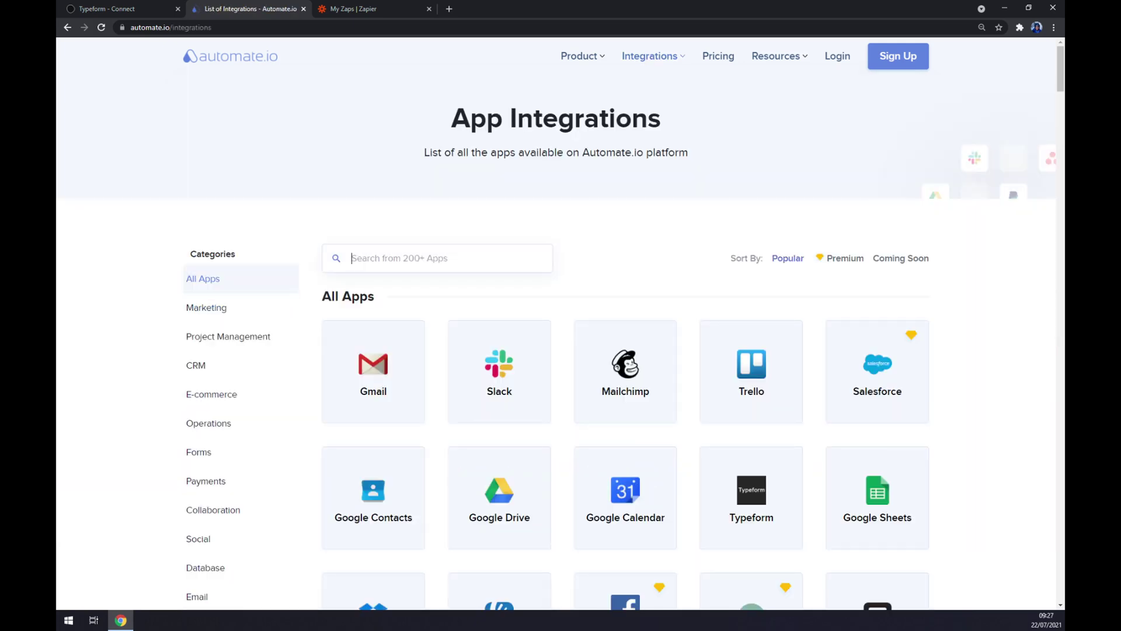
text(t)
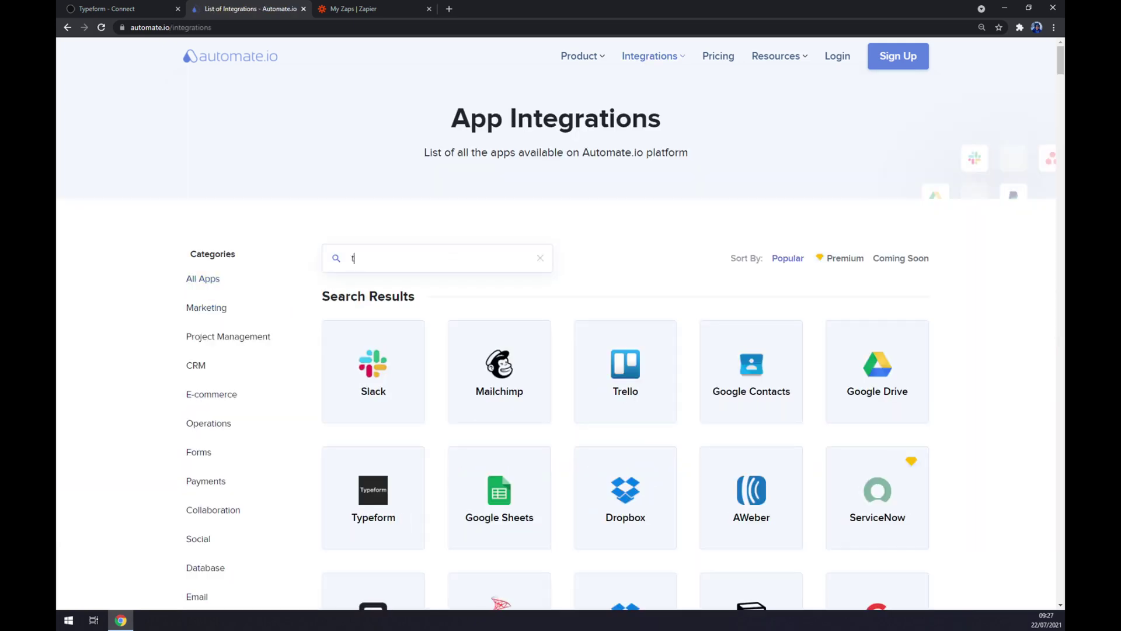
text(ype)
click(377, 350)
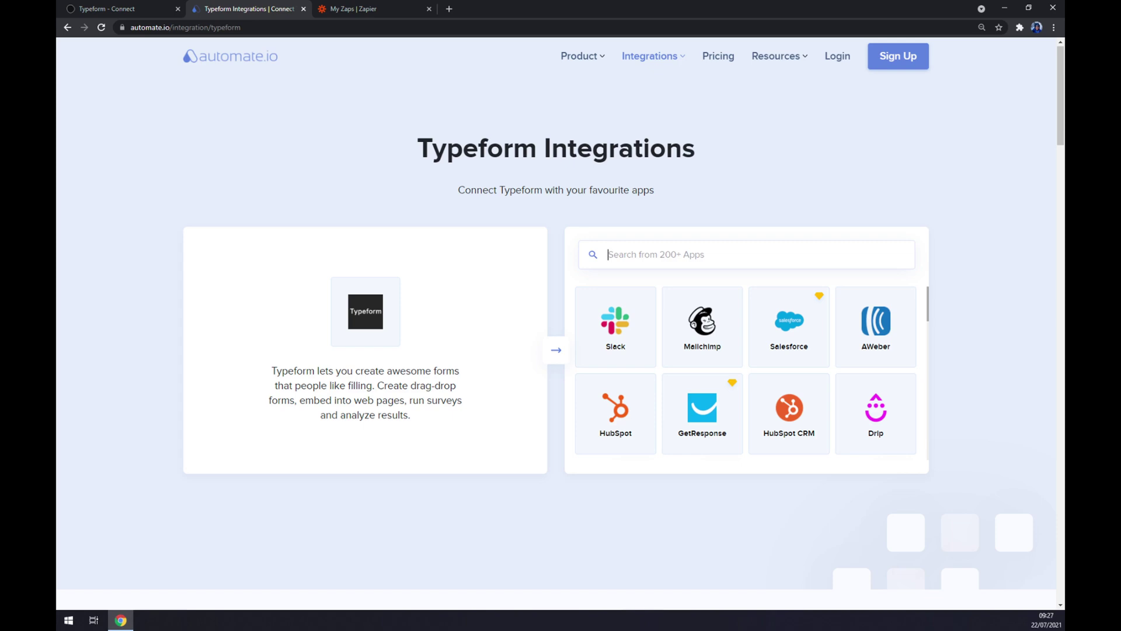
Open the Notion and Typeform integration page and scroll to the custom trigger and action lists.
text(no)
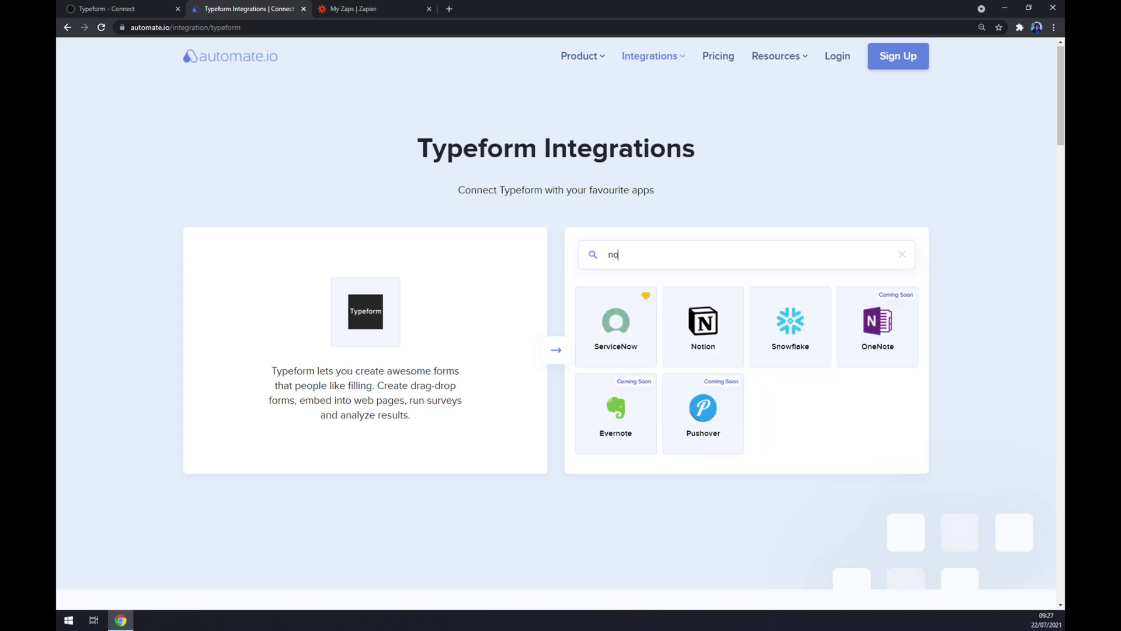
text(tion)
click(616, 324)
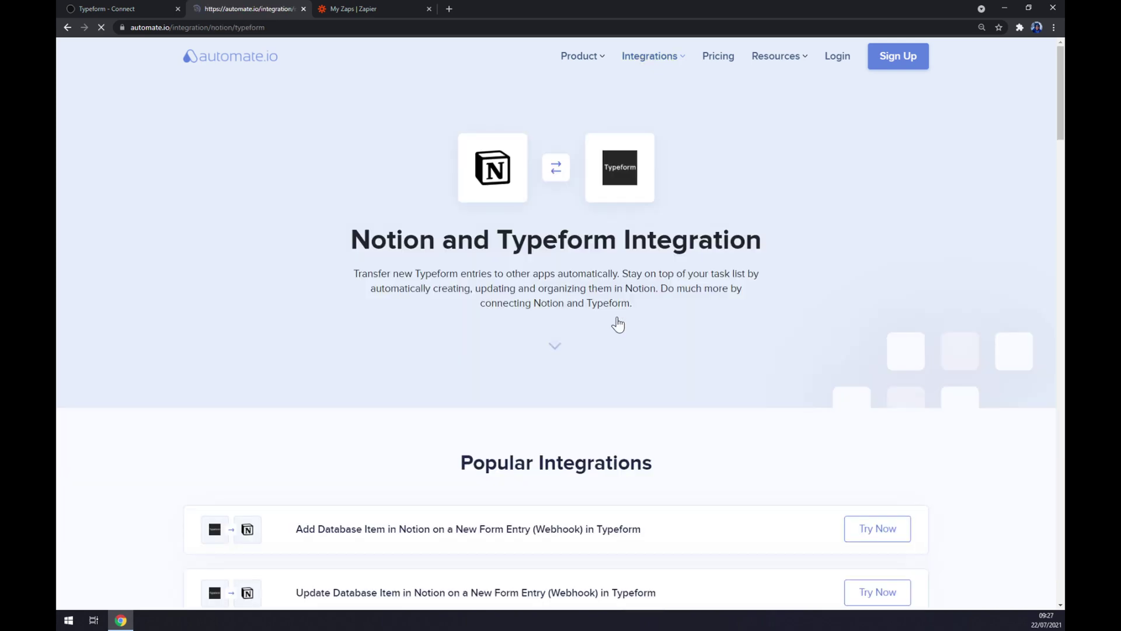
scroll(561, 286, down, 5)
scroll(535, 261, up, 3)
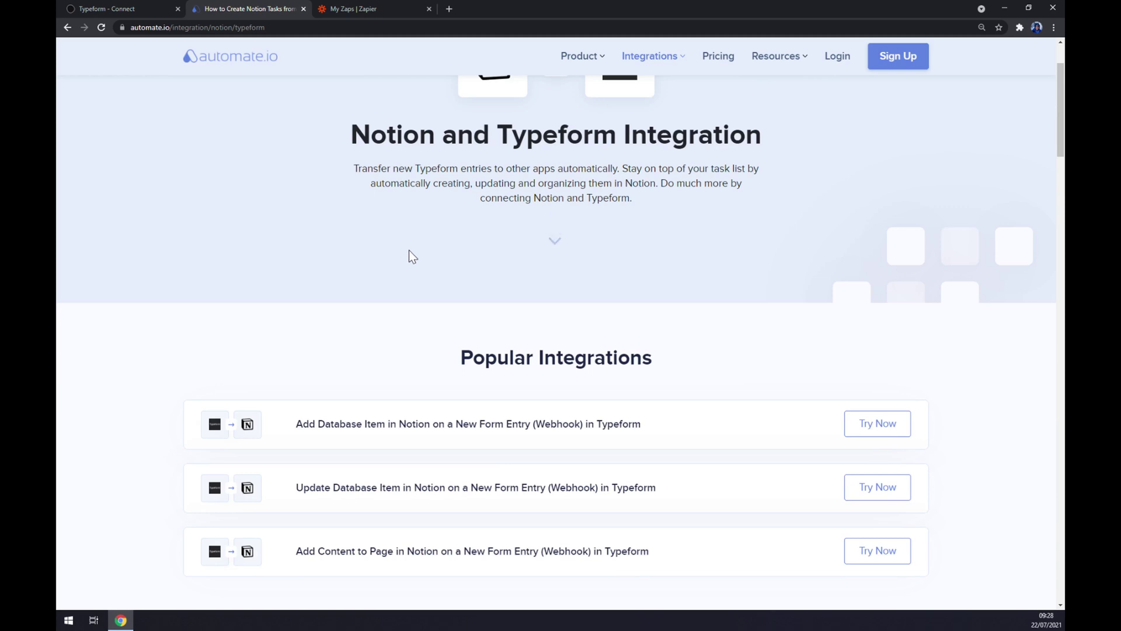
scroll(442, 283, down, 1)
scroll(443, 282, down, 1)
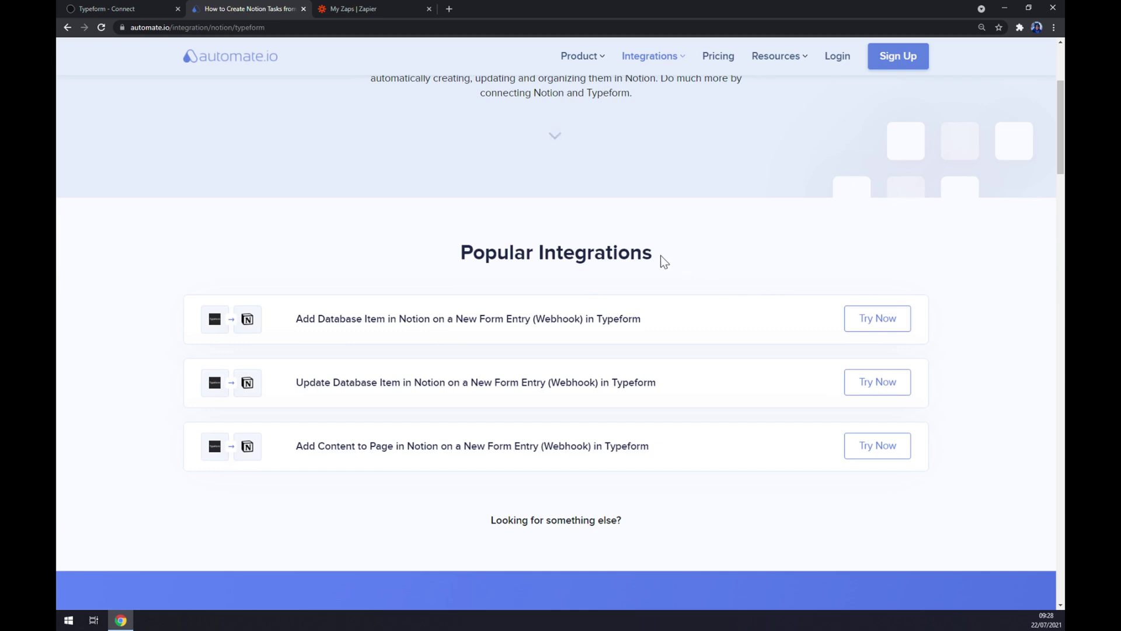
scroll(547, 222, down, 4)
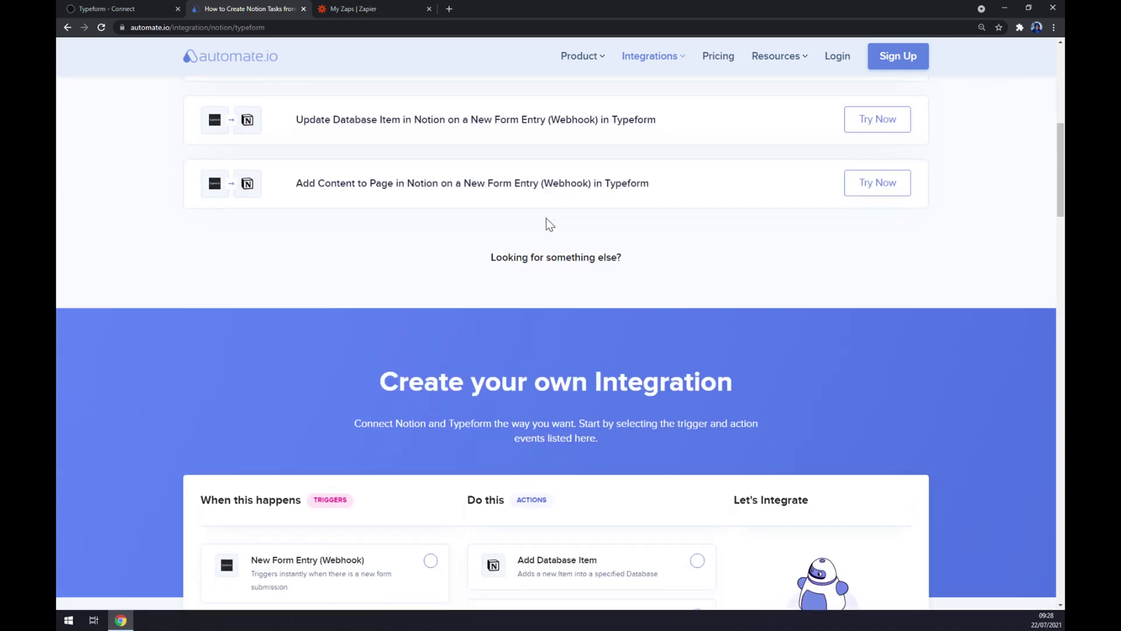
scroll(179, 156, up, 2)
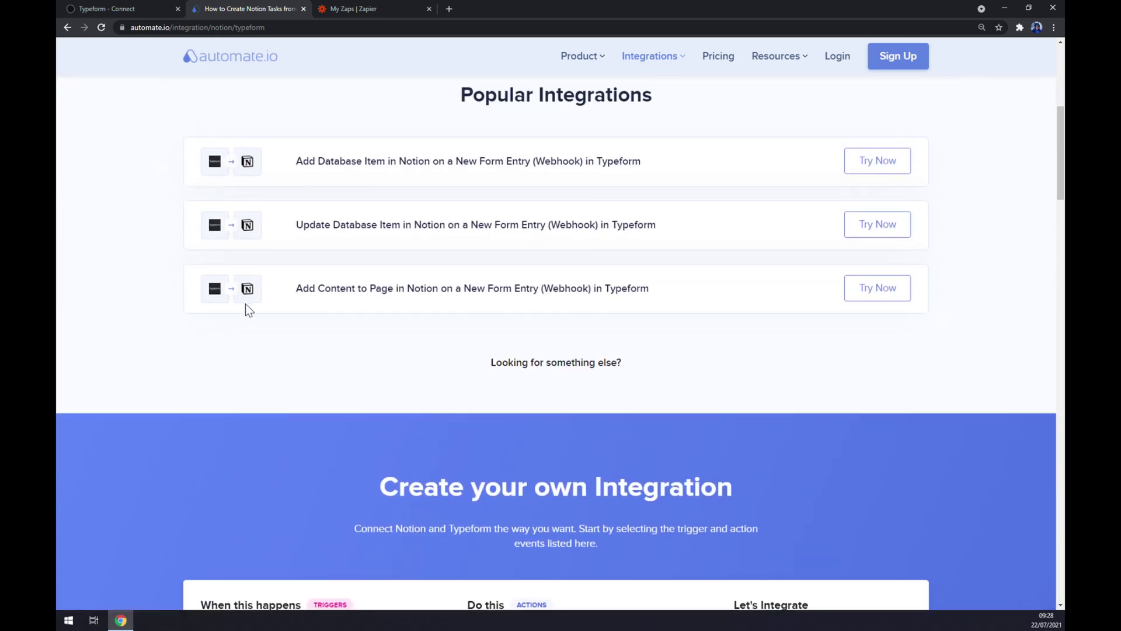
scroll(410, 312, down, 2)
drag(380, 383, 750, 383)
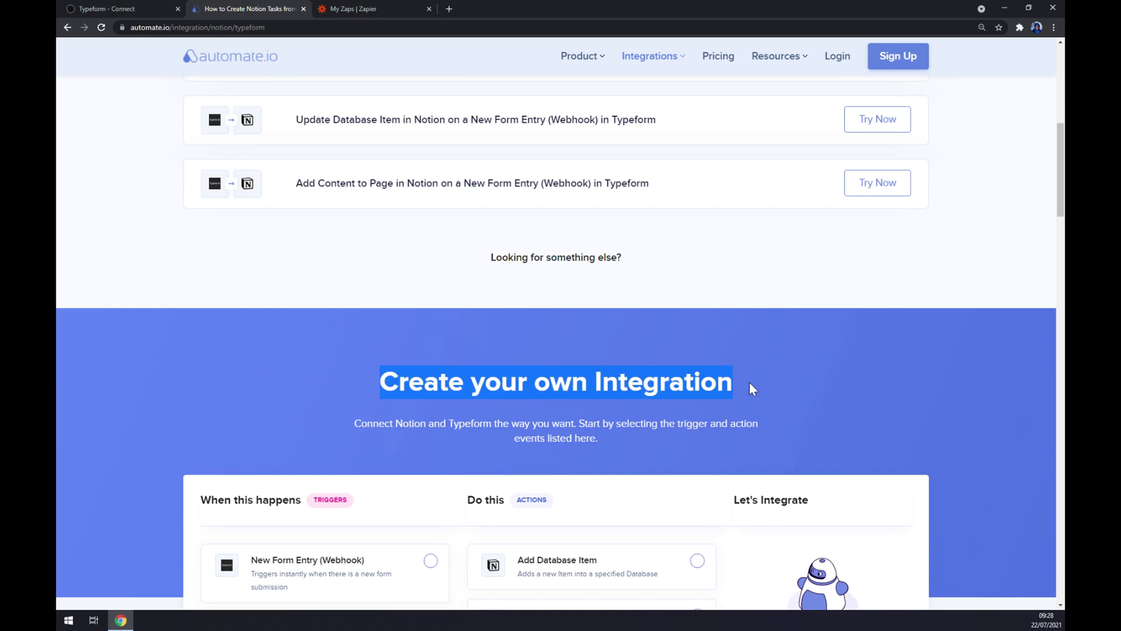
scroll(749, 387, down, 5)
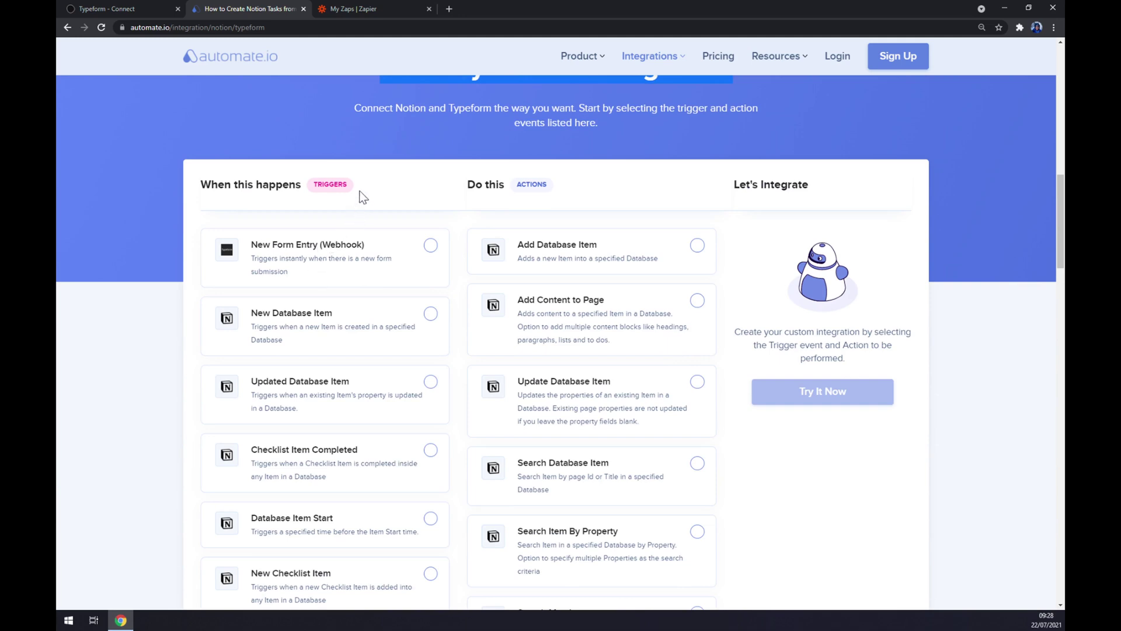
Pair the New Form Entry (Webhook) trigger with Add Database Item and try it.
click(385, 264)
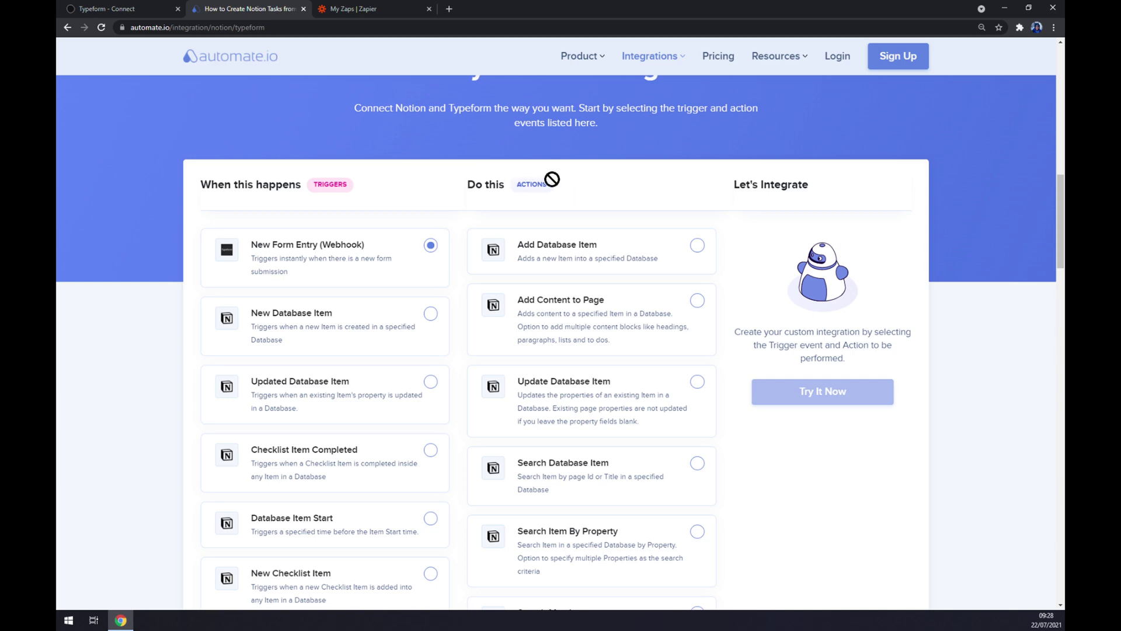
click(570, 258)
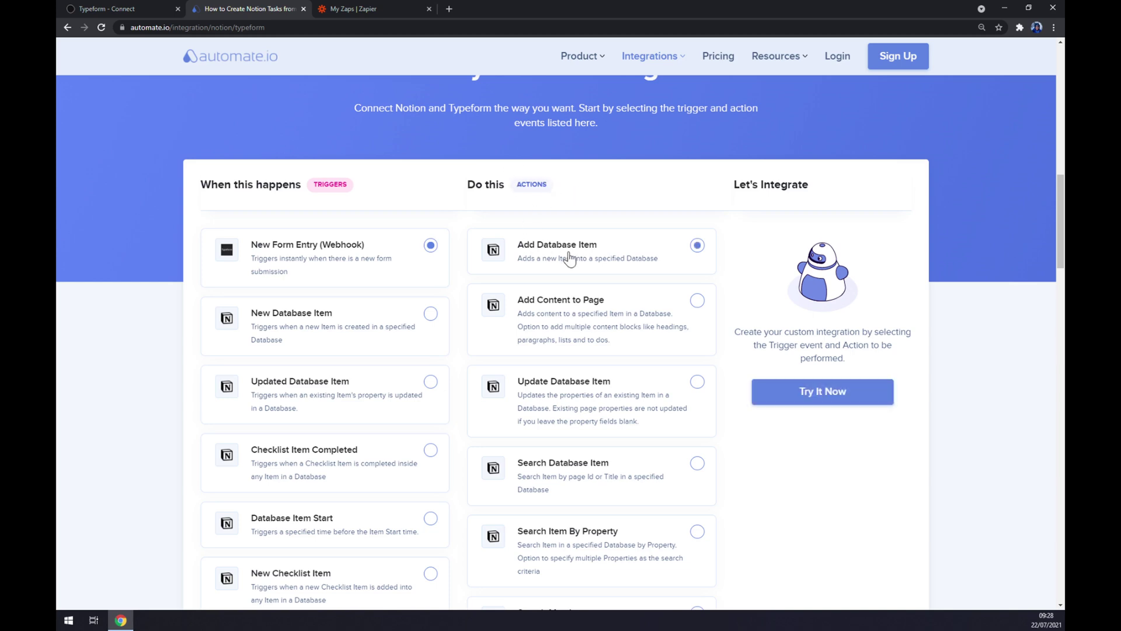
click(824, 399)
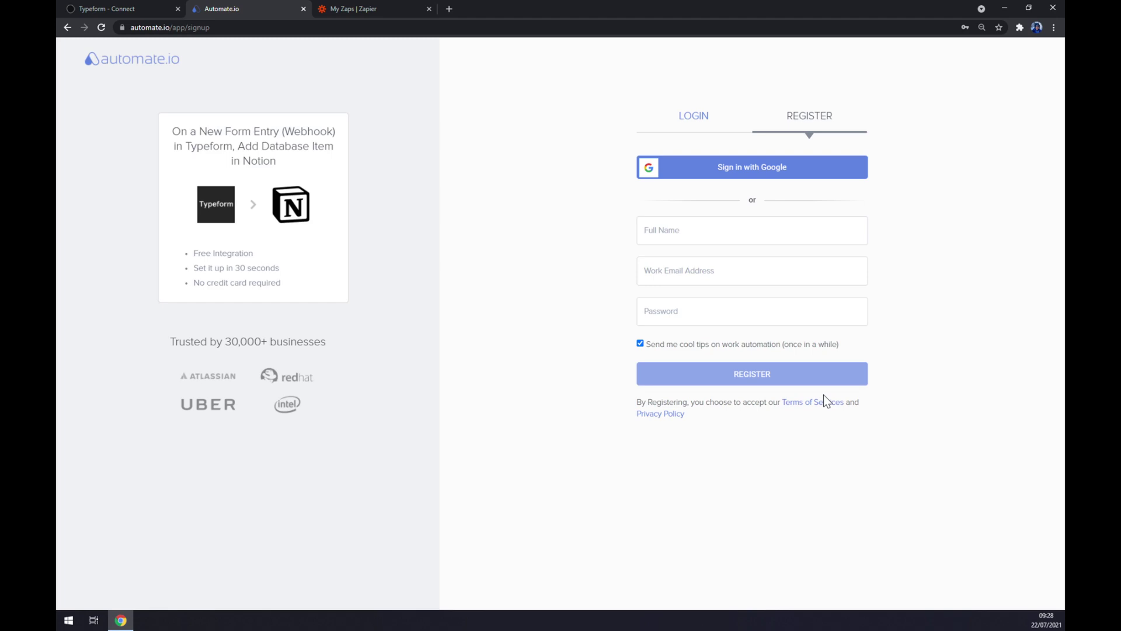
Go to the My Zaps list in Zapier and create a new zap.
click(379, 7)
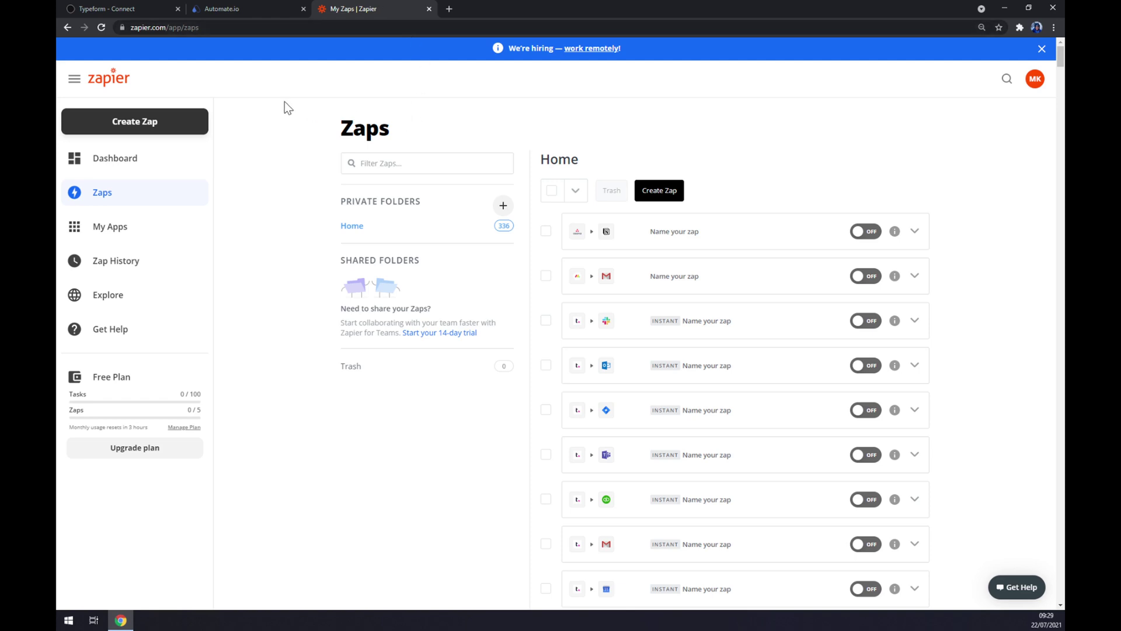
click(173, 127)
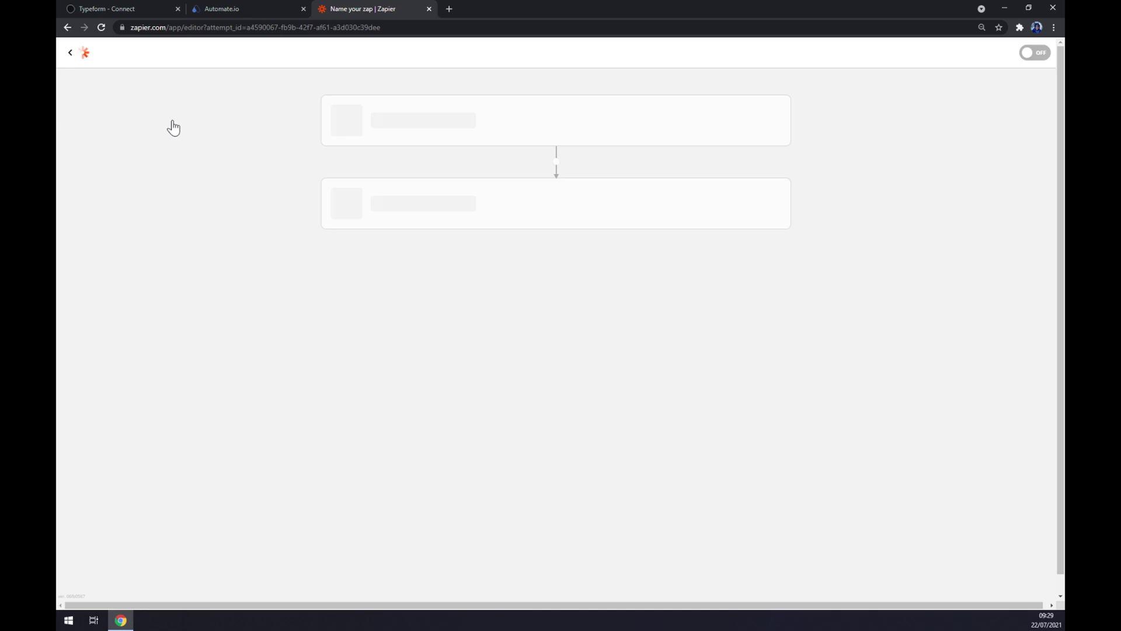
mouse_move(501, 153)
mouse_down()
mouse_move(391, 127)
mouse_move(499, 147)
mouse_up()
Make Typeform's New Entry the zap's trigger app and event.
click(408, 227)
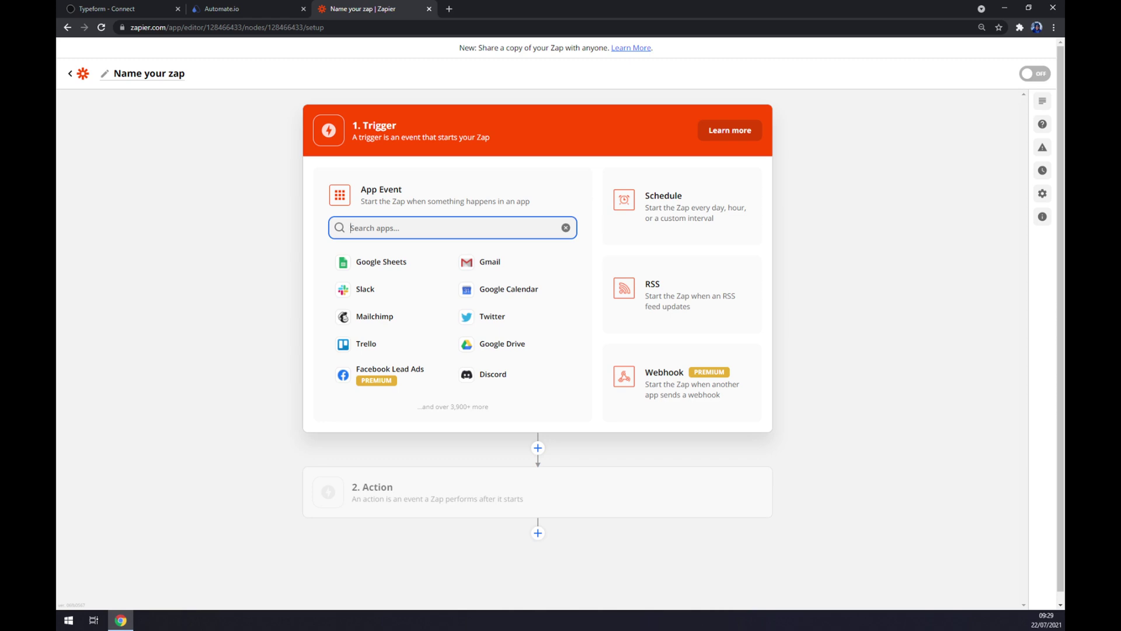
text(type)
click(415, 260)
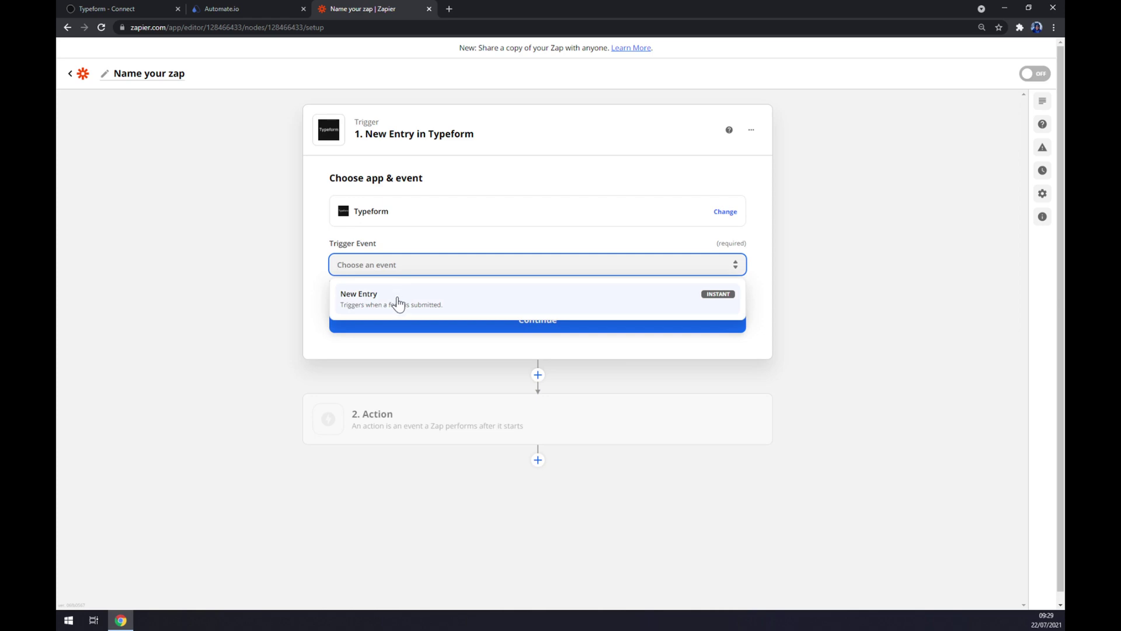
click(398, 303)
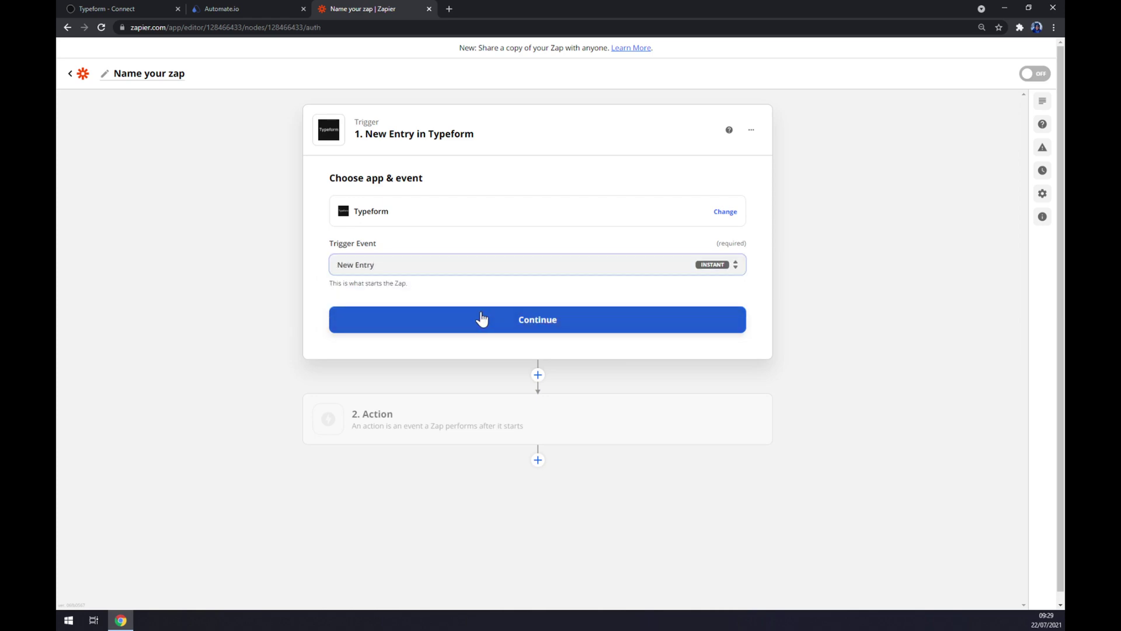
click(482, 319)
Use the connected Typeform account and the Typeform Test form for the trigger.
click(443, 248)
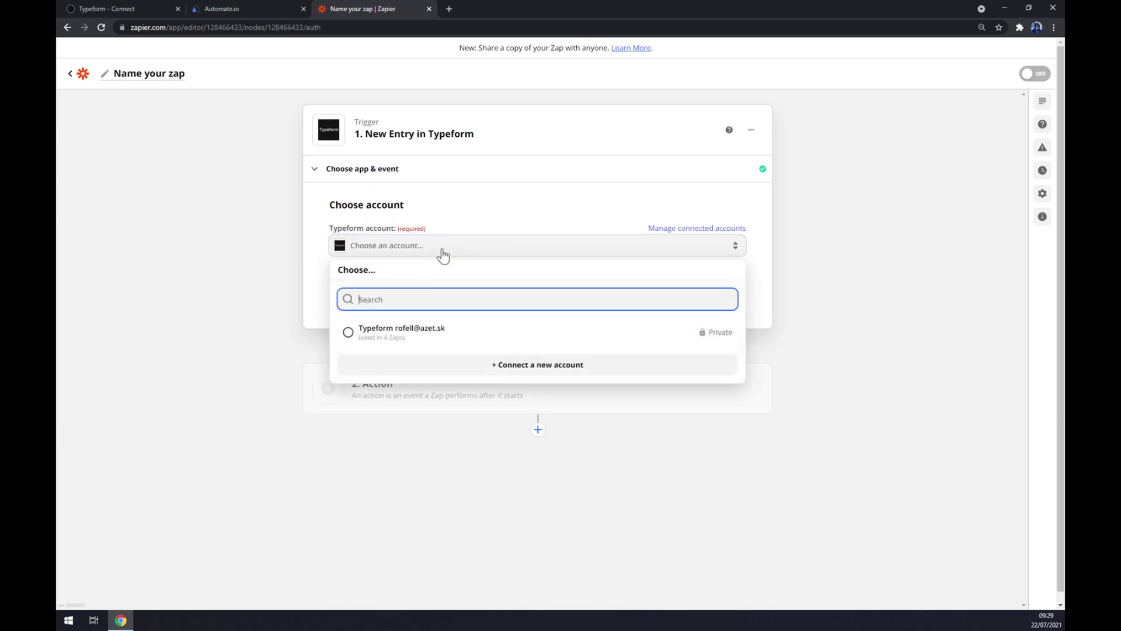
click(417, 342)
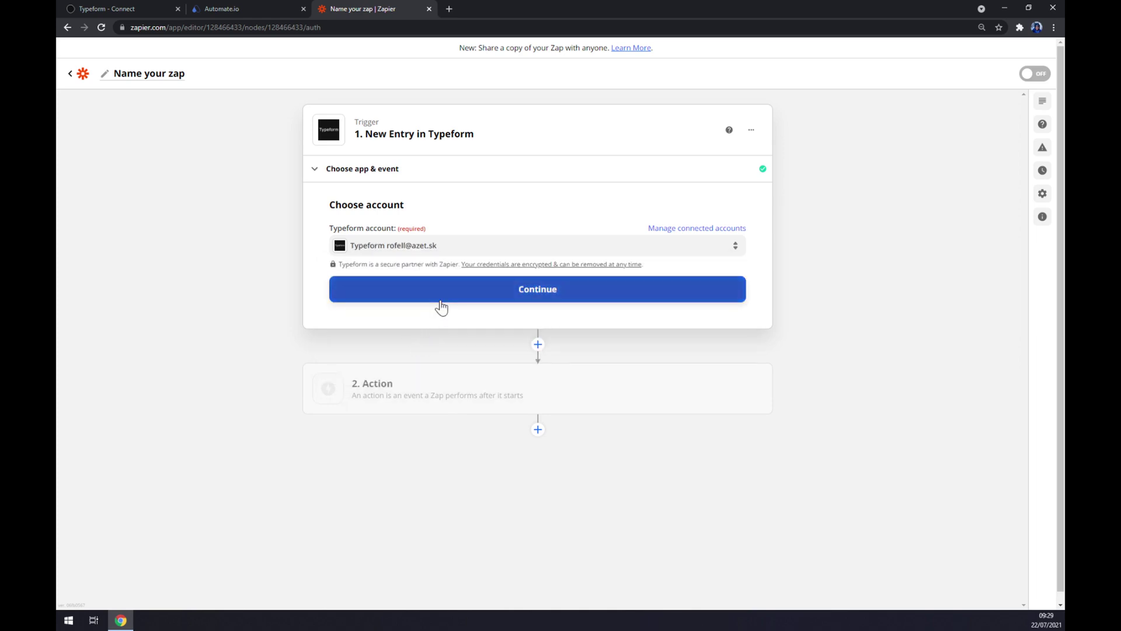
click(421, 296)
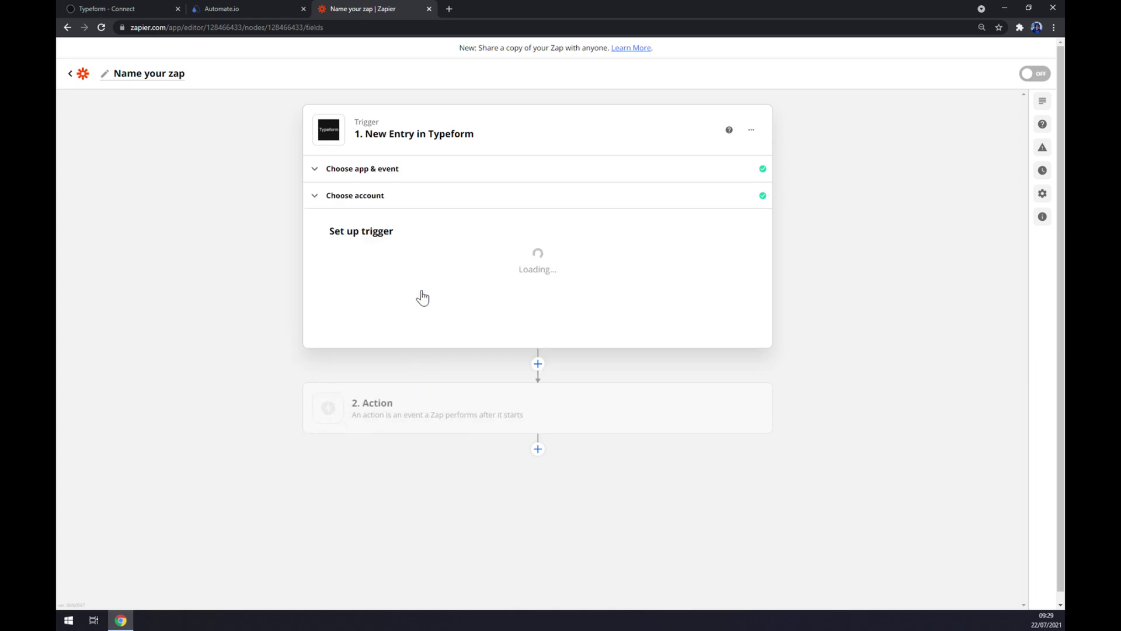
click(373, 270)
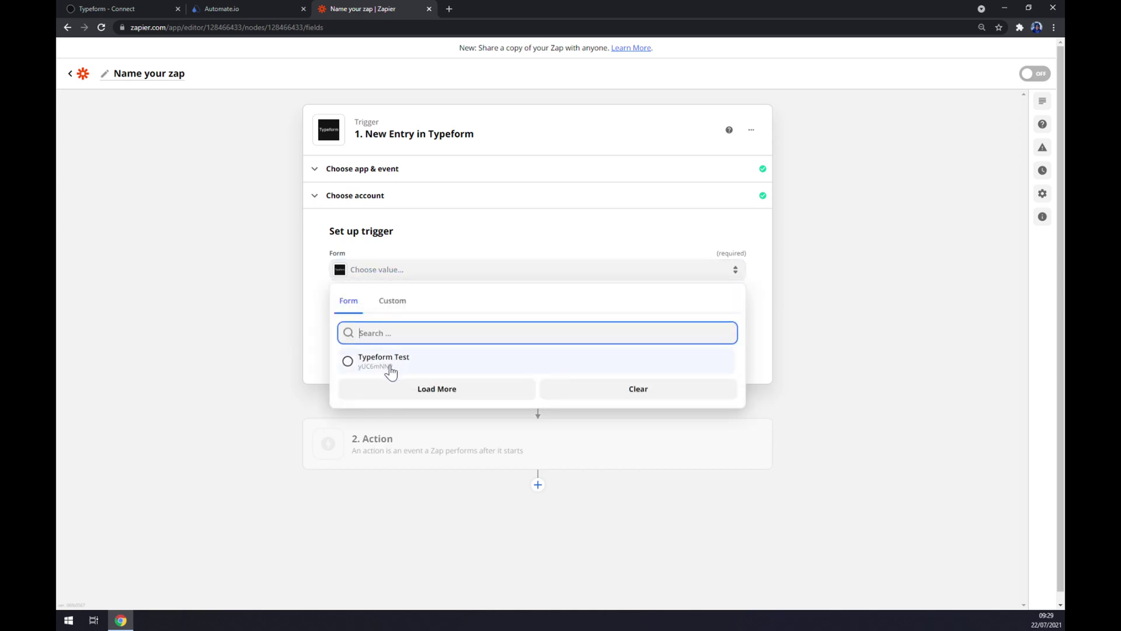
click(390, 361)
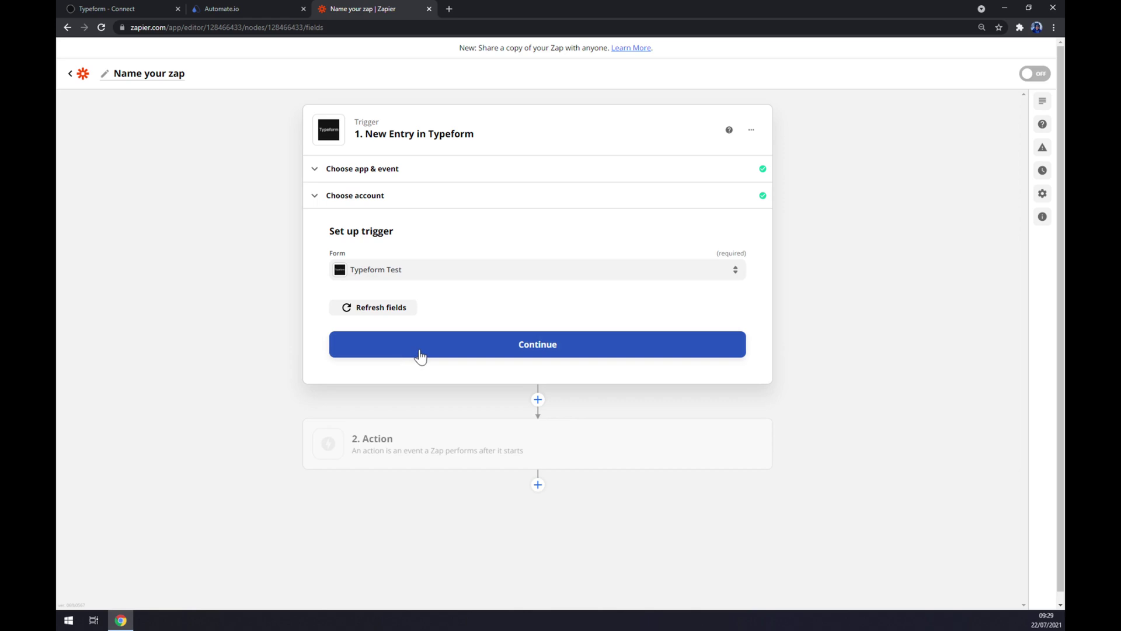
click(420, 356)
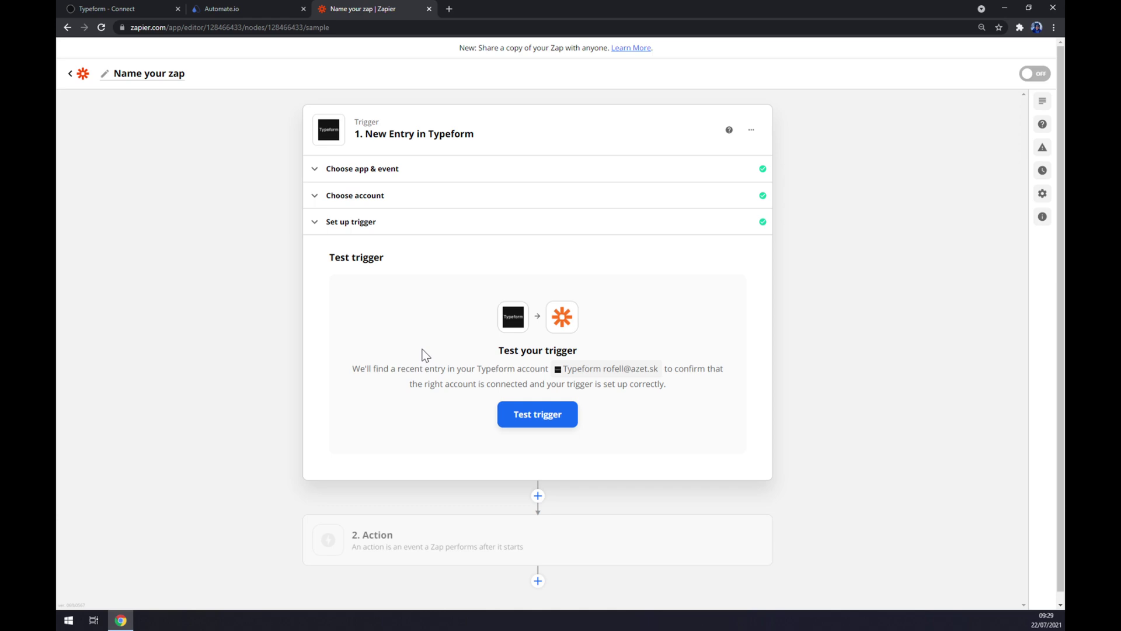
click(428, 522)
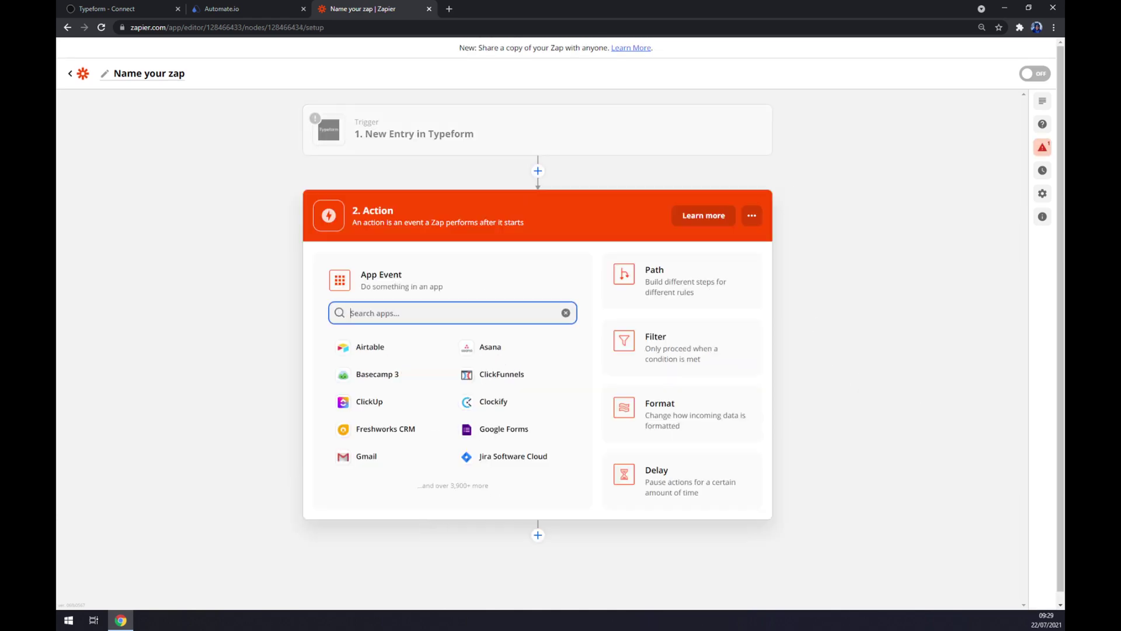
Set the zap's action to Notion's Create Database Item event.
text(notion)
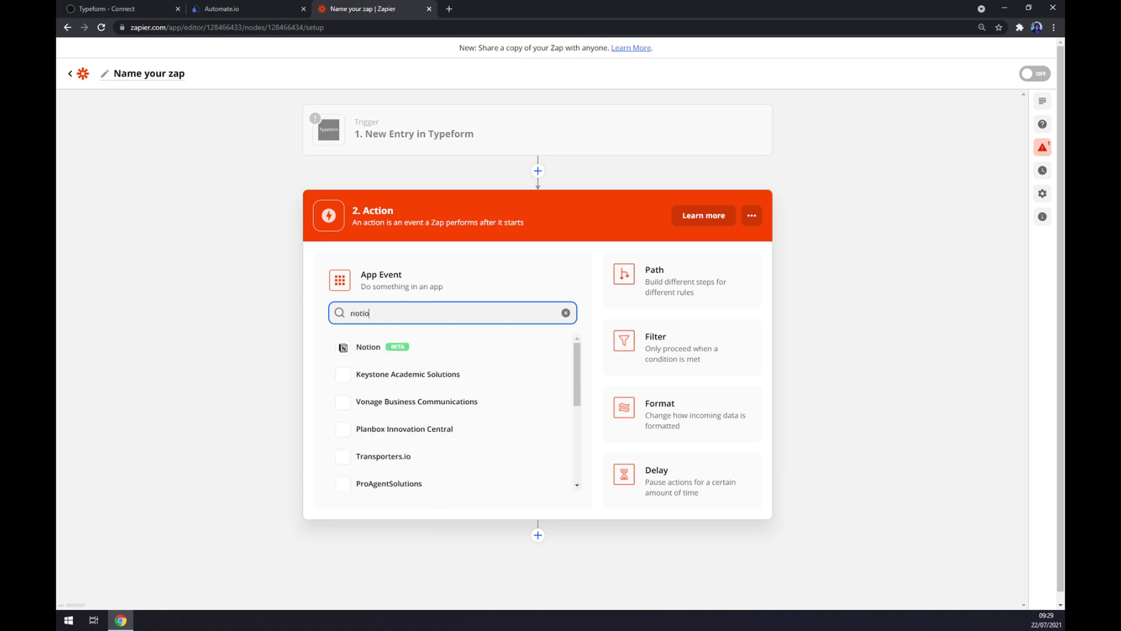
click(368, 347)
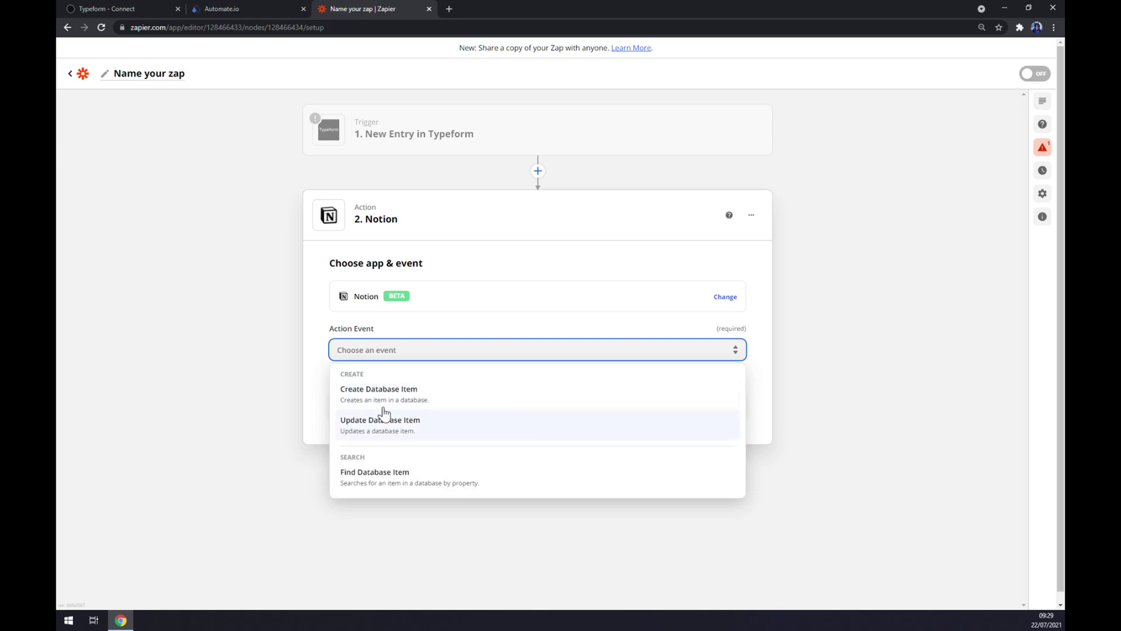
click(386, 400)
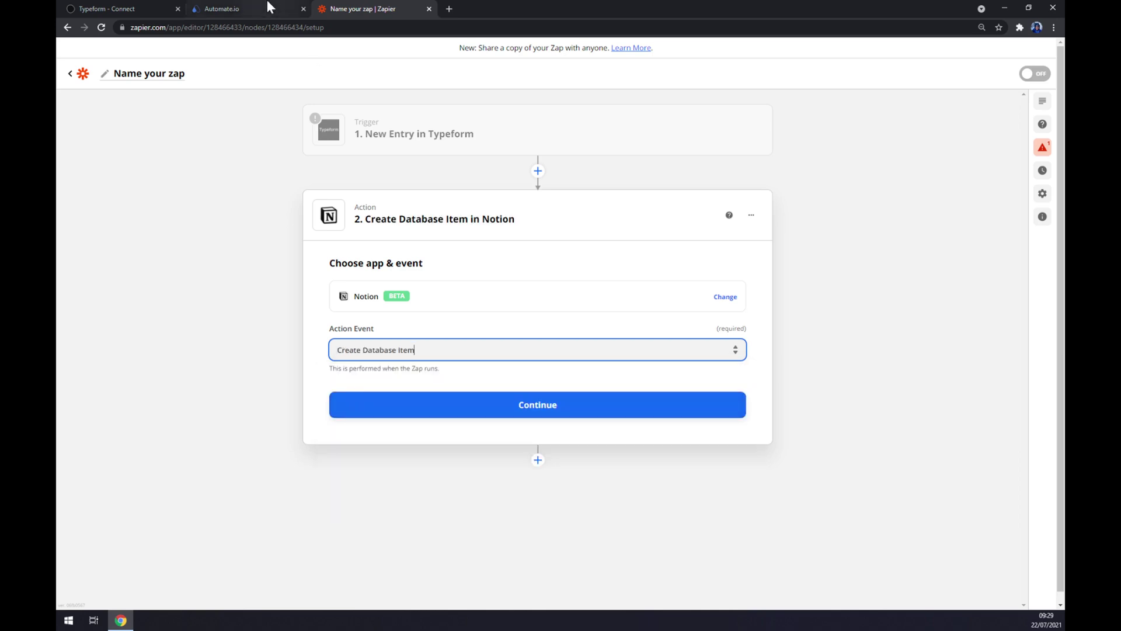
click(501, 408)
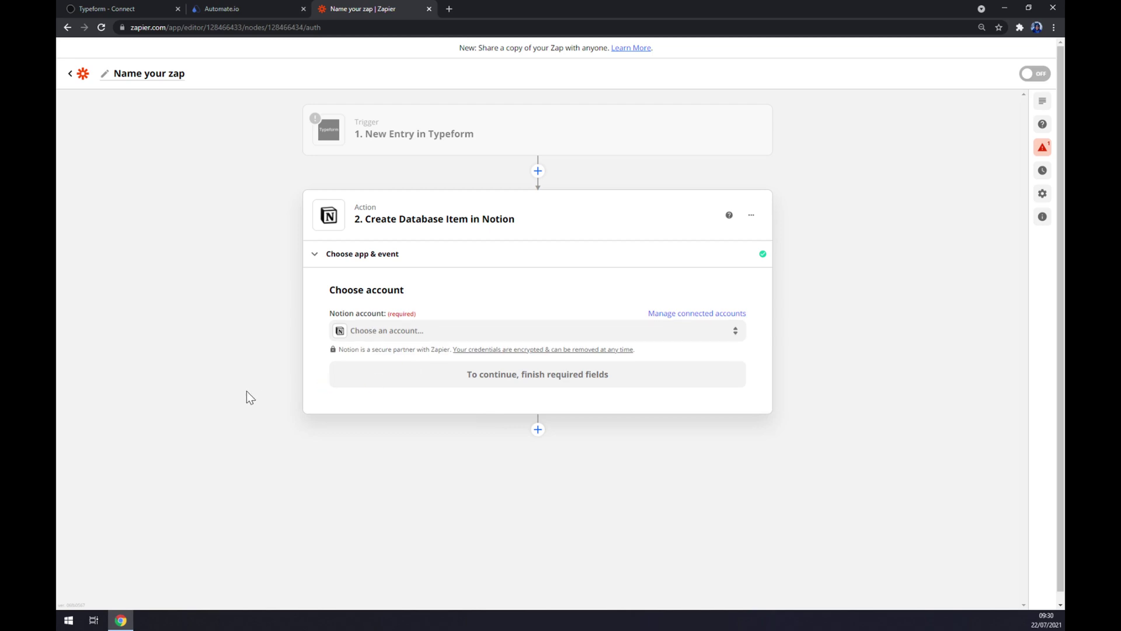